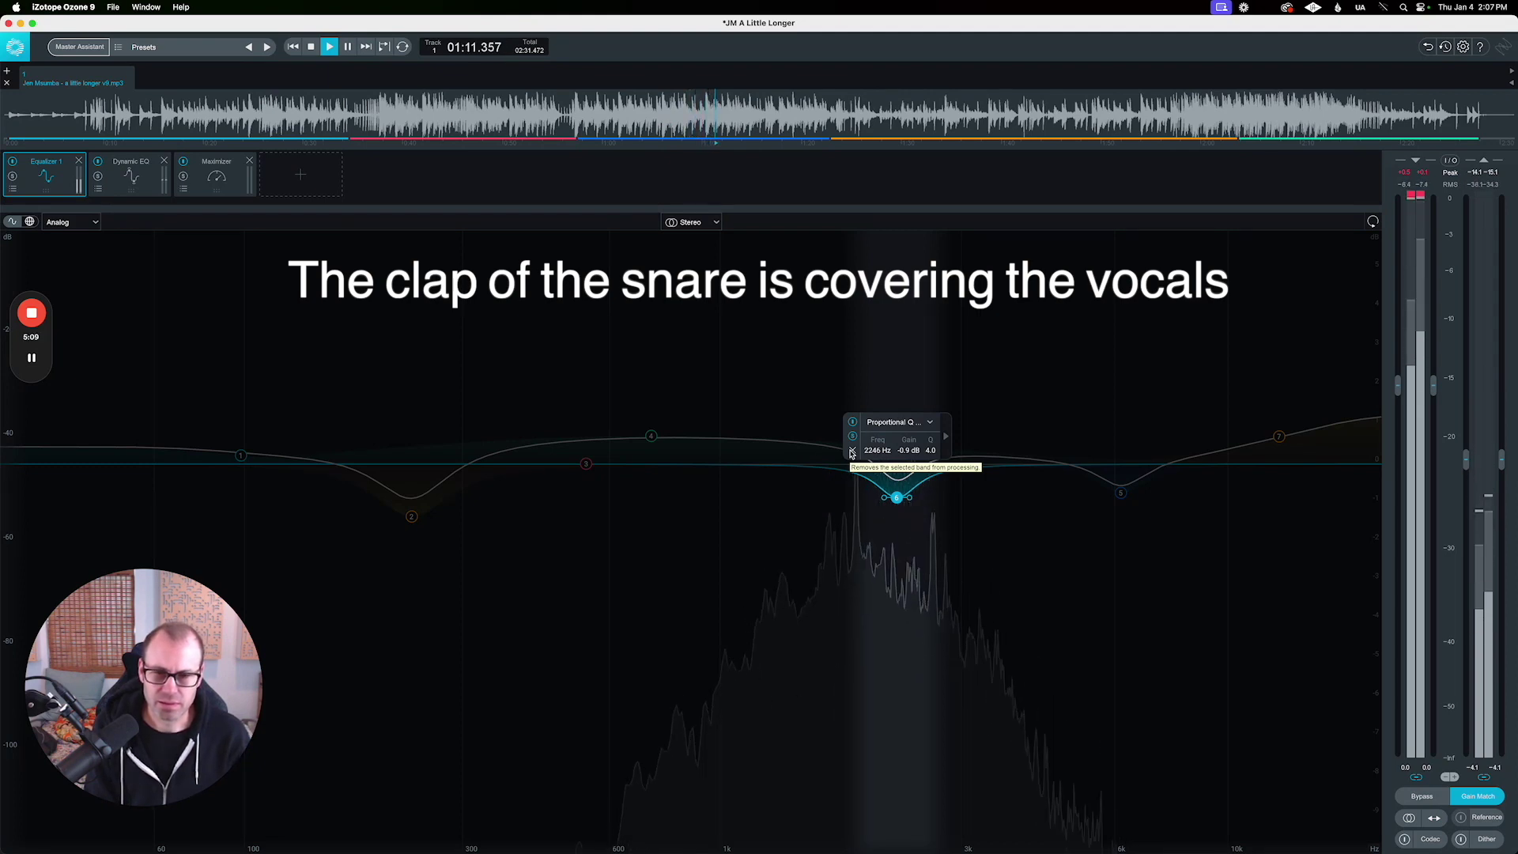
pyautogui.press('space')
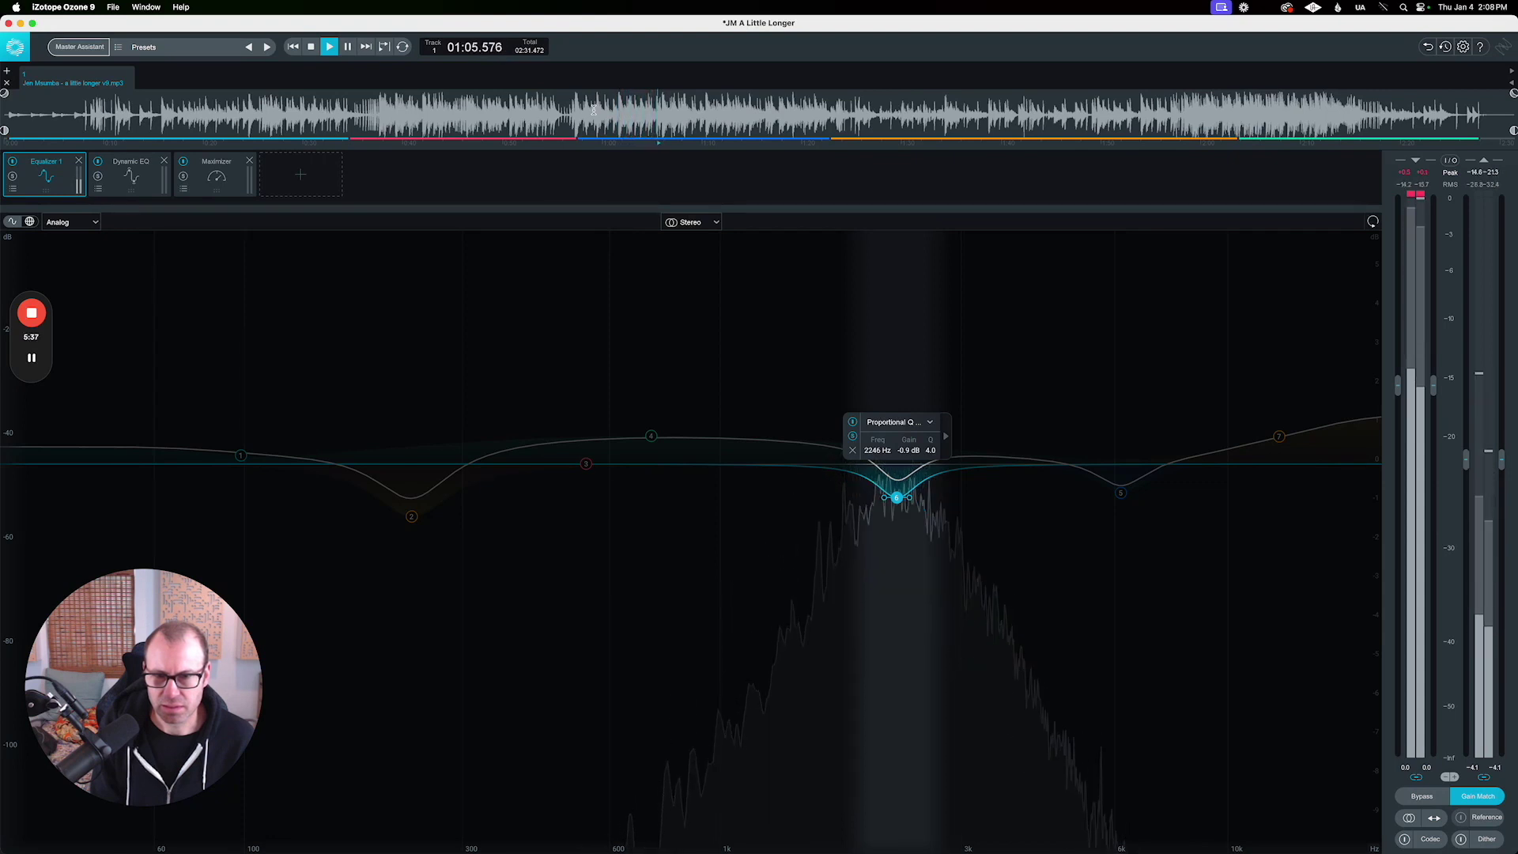
pyautogui.press('space')
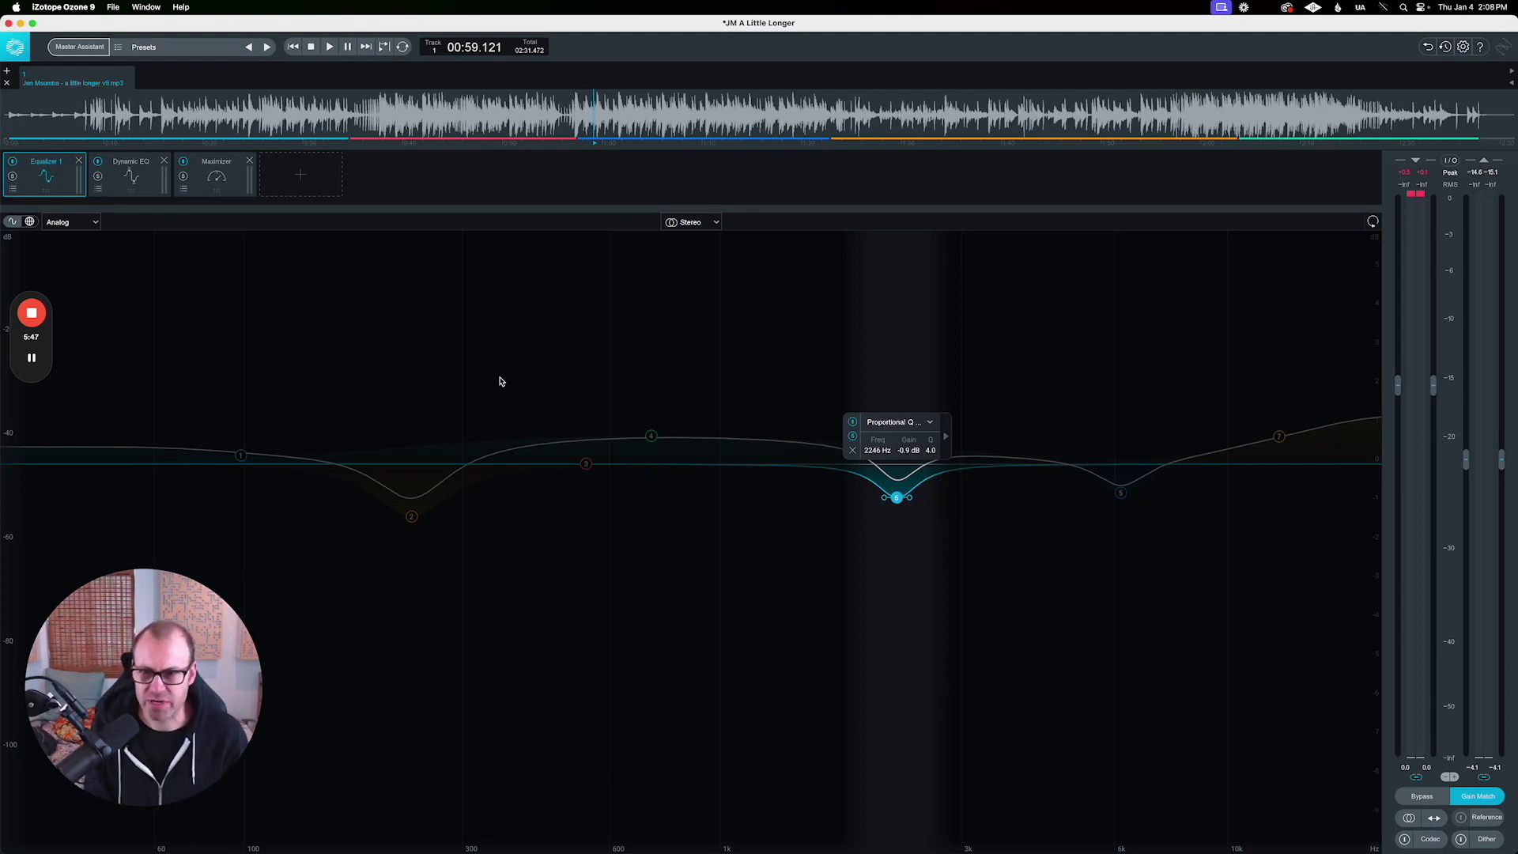
# Raise band 3 into a +2.2 dB boost.
pyautogui.click(587, 464)
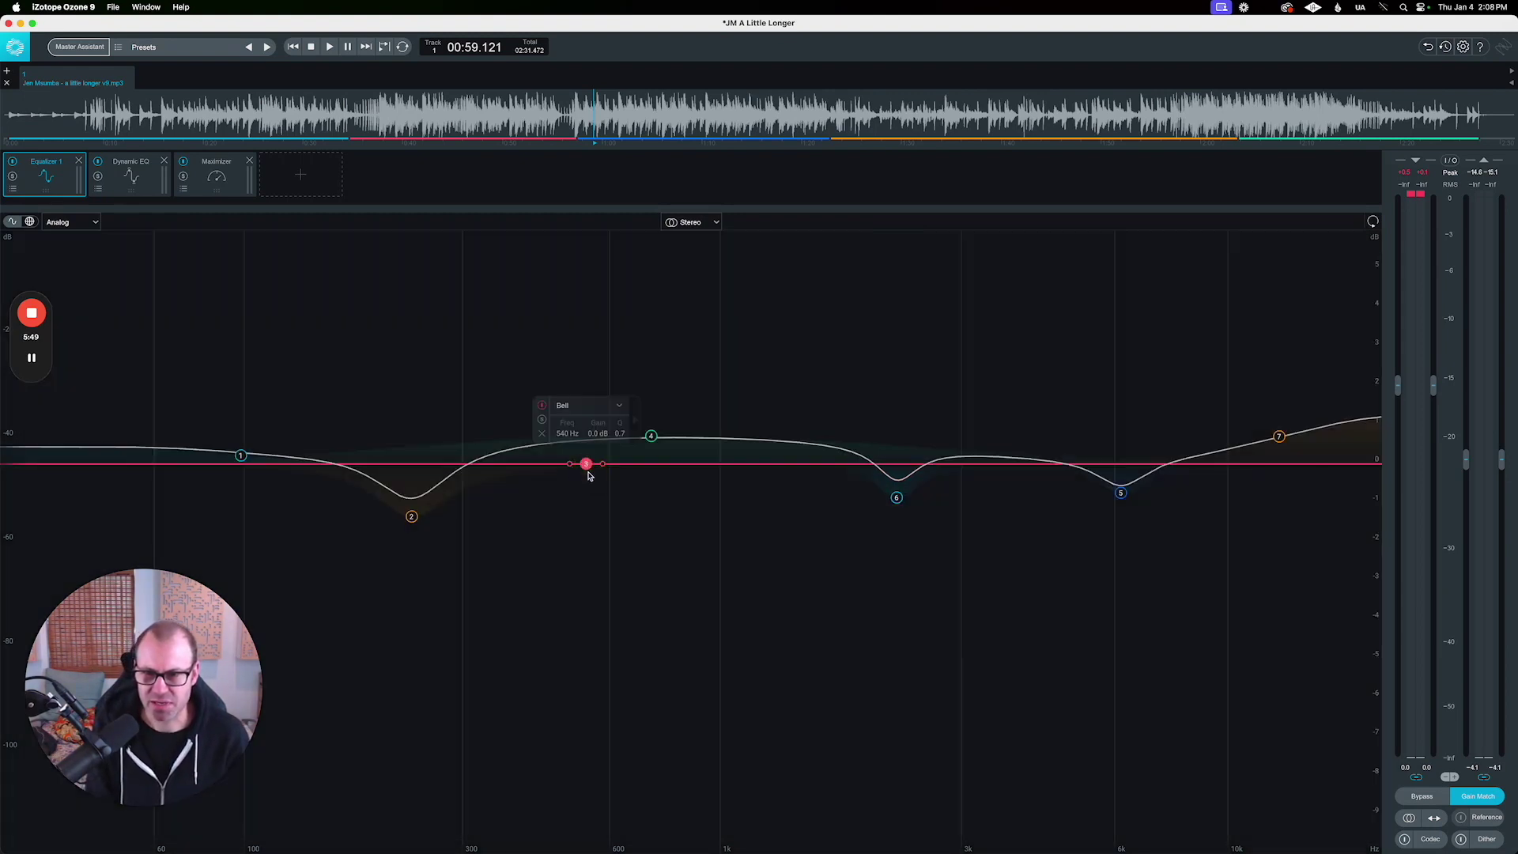
pyautogui.moveTo(586, 464); pyautogui.dragTo(590, 426)
pyautogui.scroll(3, 588, 427)
pyautogui.scroll(3, 588, 427)
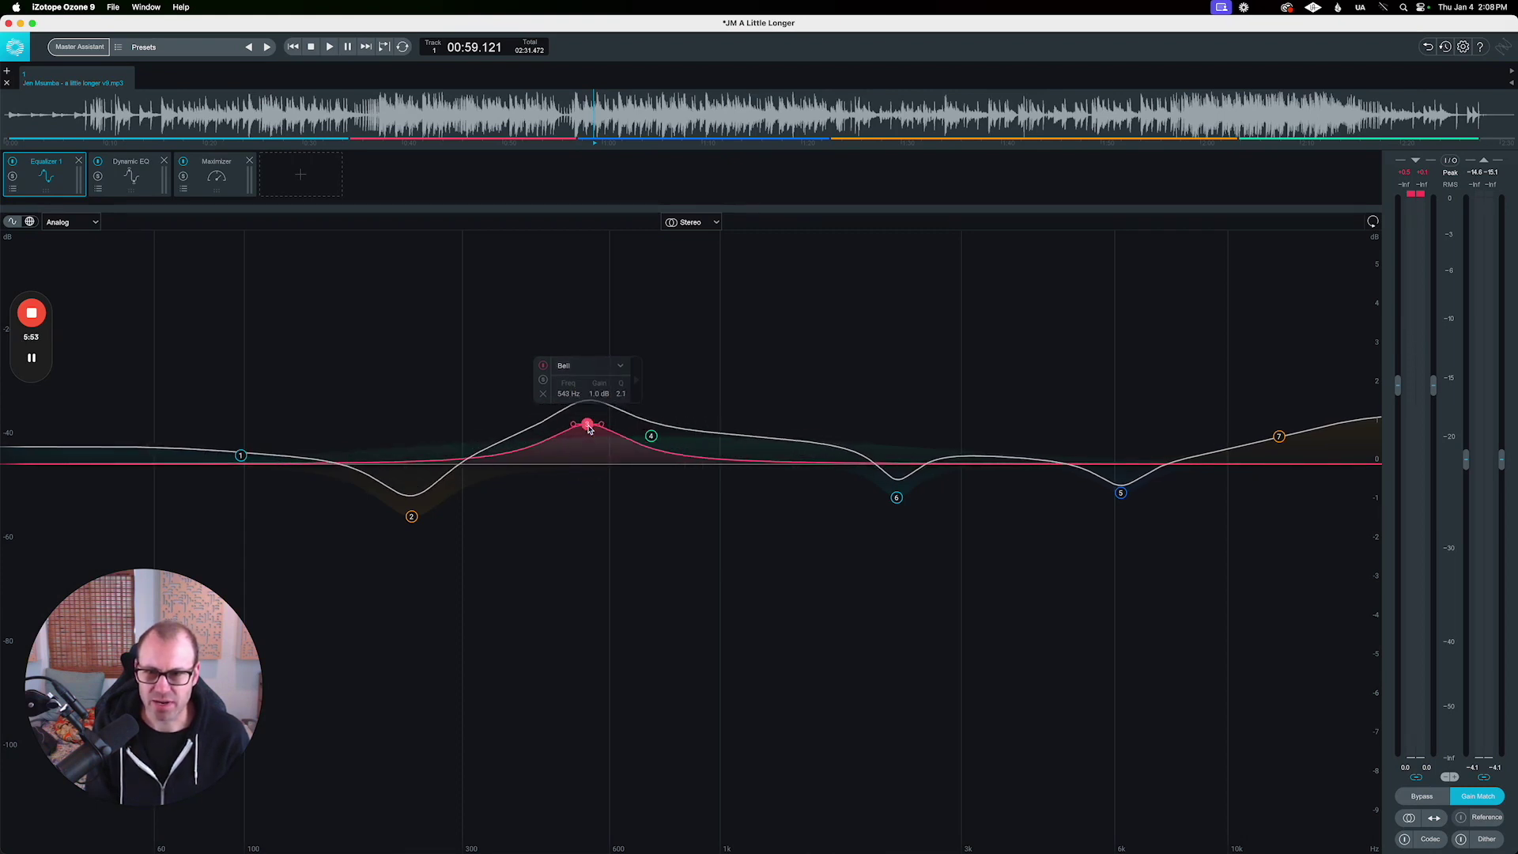
pyautogui.scroll(3, 589, 428)
pyautogui.moveTo(588, 428); pyautogui.dragTo(580, 377)
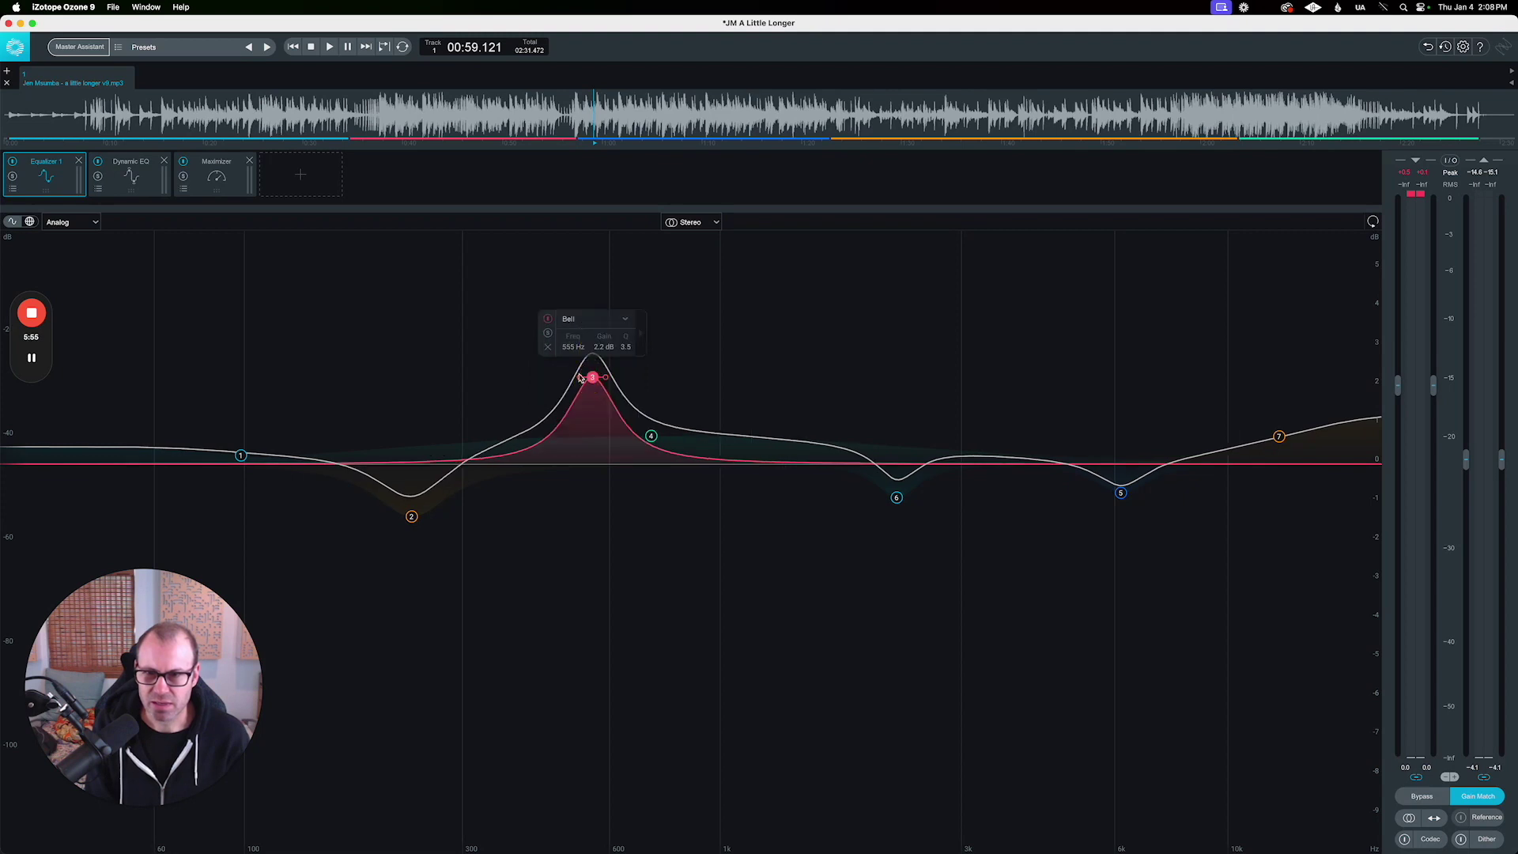
# Audition band 3 soloed while moving it to 584 Hz, then stop playback and delete the band.
pyautogui.press('space')
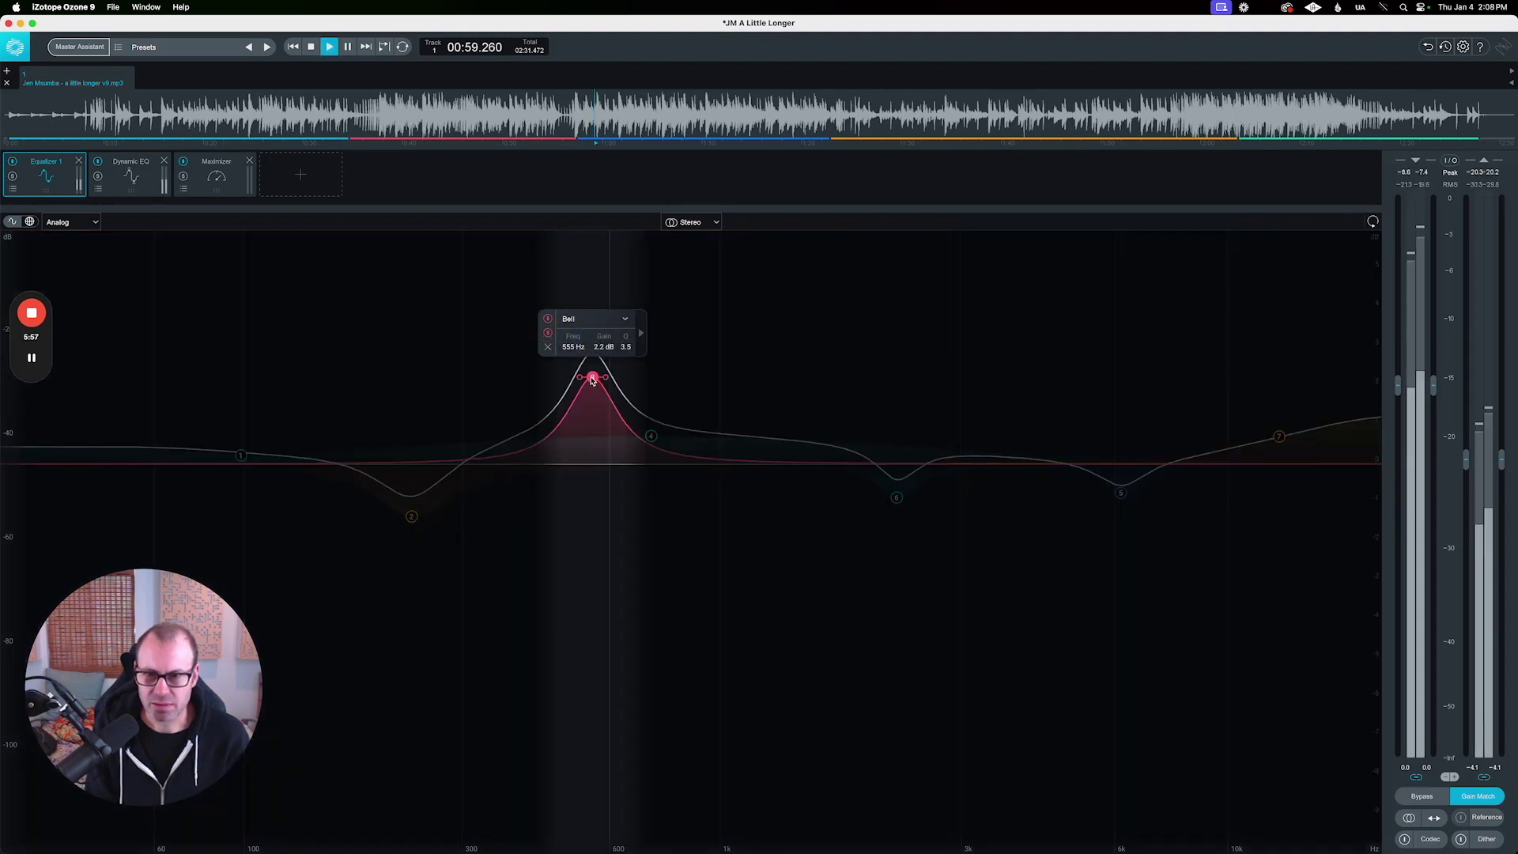
pyautogui.keyDown('alt'); pyautogui.click(604, 377); pyautogui.keyUp('alt')
pyautogui.moveTo(608, 378); pyautogui.dragTo(604, 380)
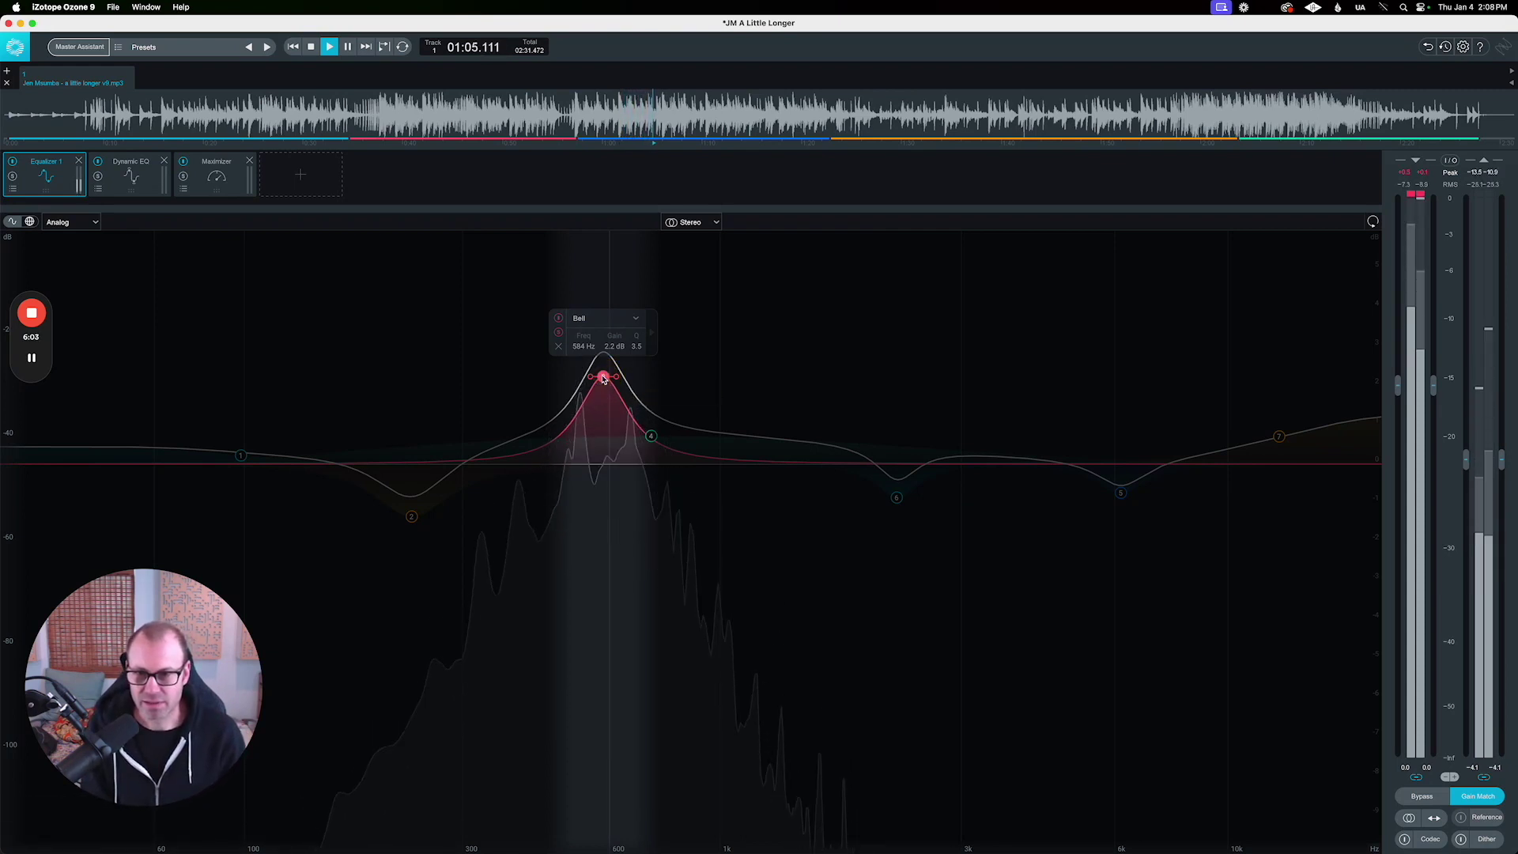
pyautogui.press('space')
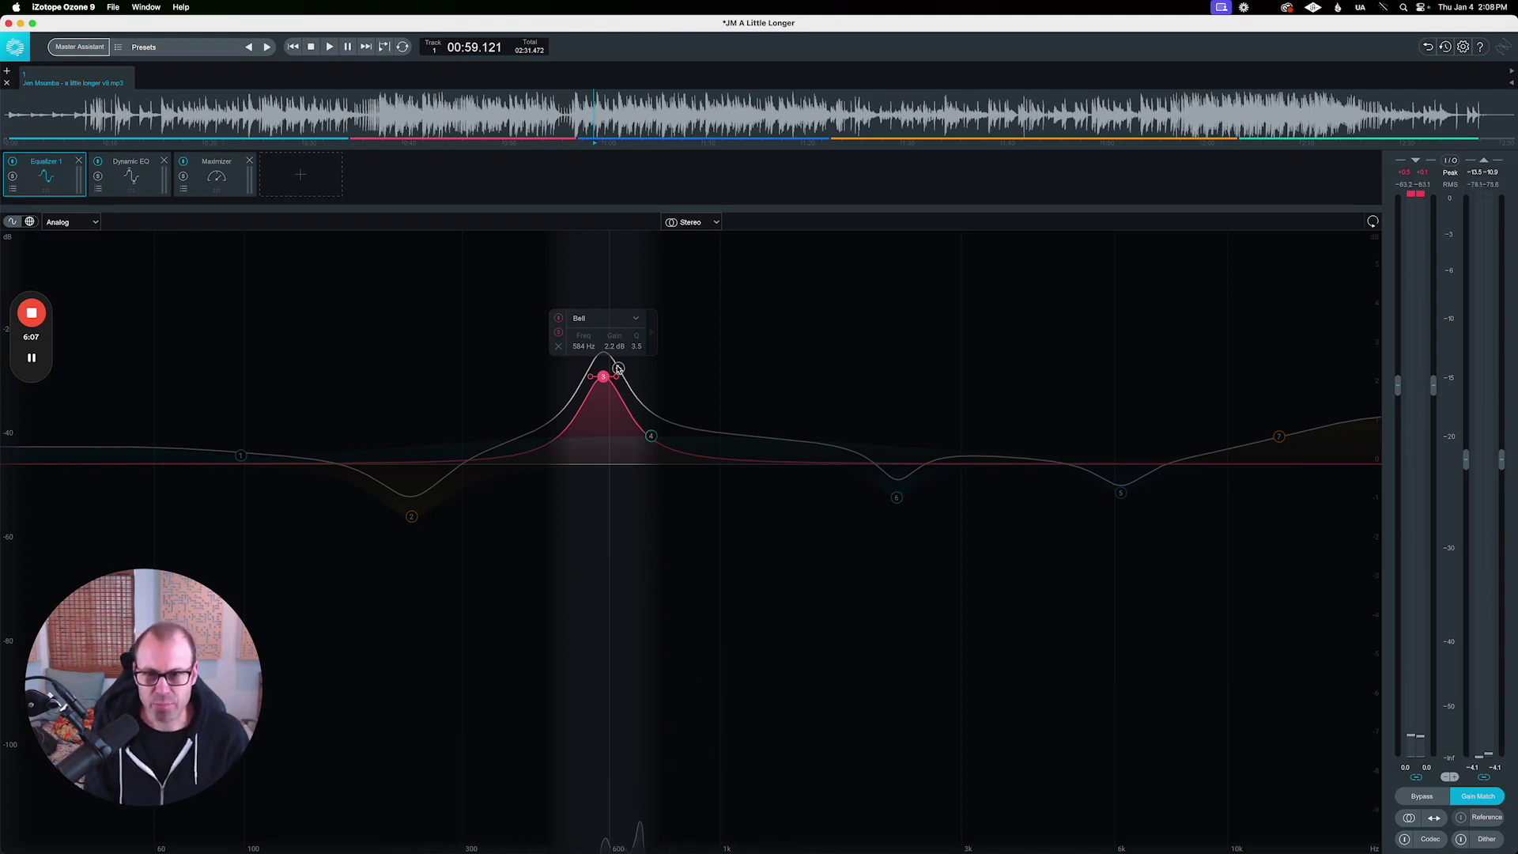
pyautogui.click(556, 349)
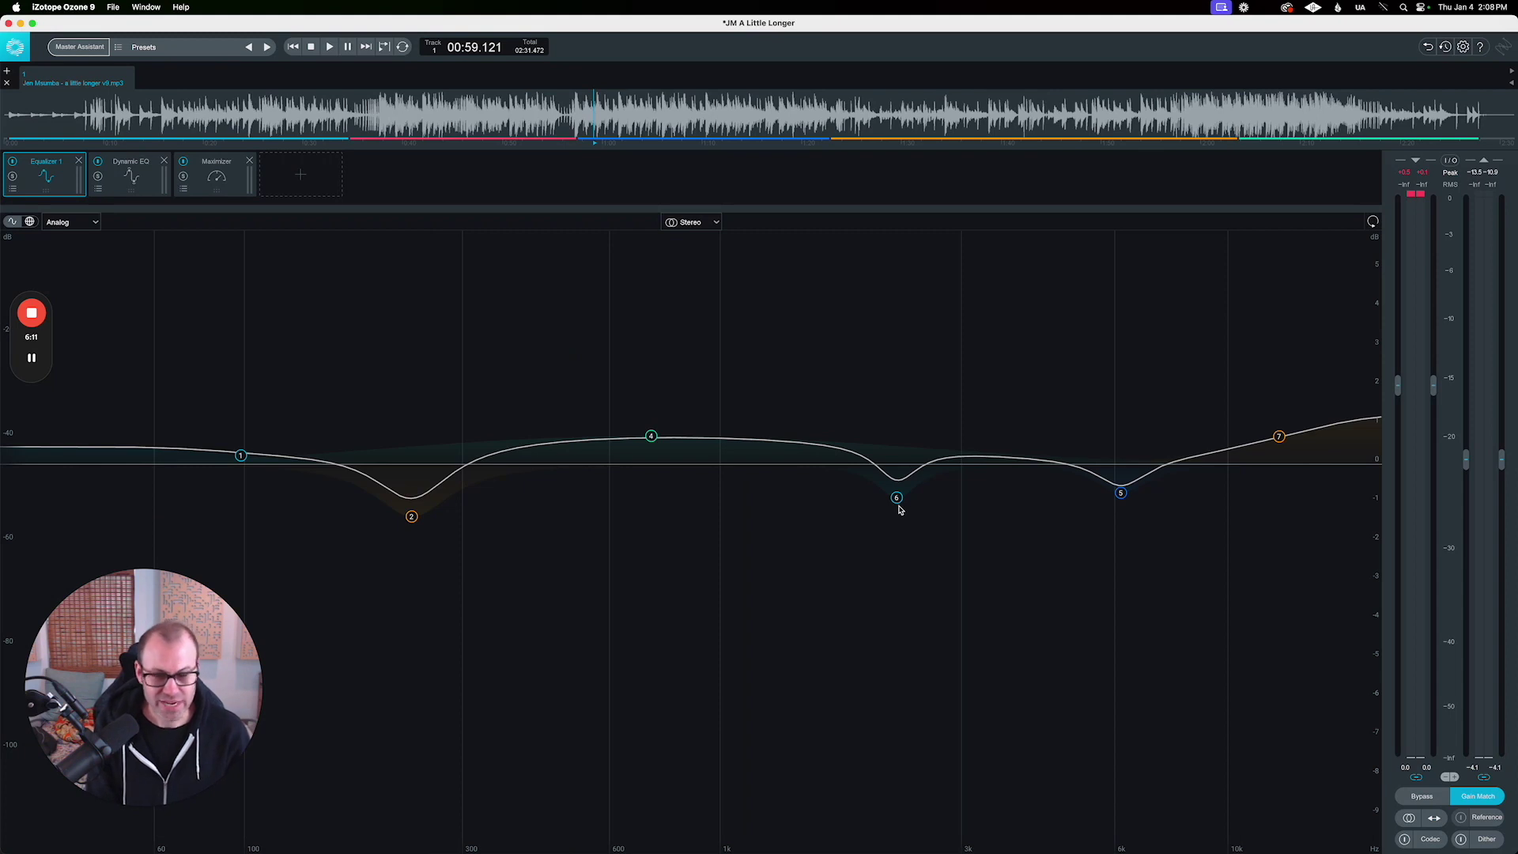